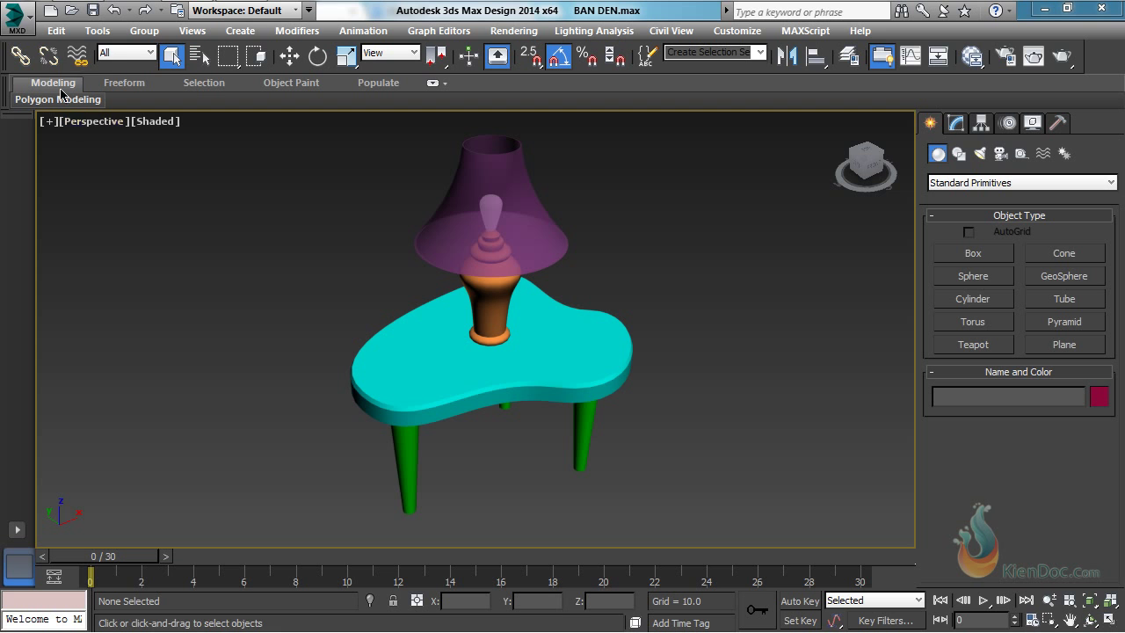
# Step: Examine the New Scene choices Keep Objects and Hierarchy, Keep Objects and New All, then leave without creating a scene
pyautogui.click(50, 13)
pyautogui.click(564, 237)
pyautogui.moveTo(565, 238); pyautogui.dragTo(753, 129)
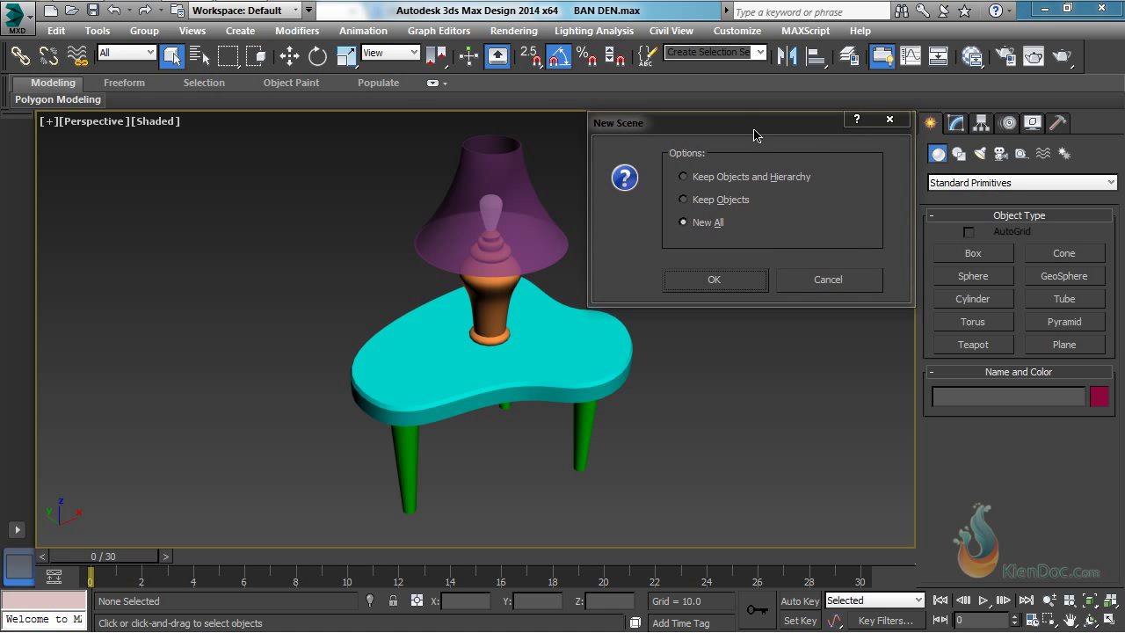
pyautogui.click(684, 177)
pyautogui.click(687, 199)
pyautogui.click(699, 223)
pyautogui.moveTo(800, 123); pyautogui.dragTo(798, 124)
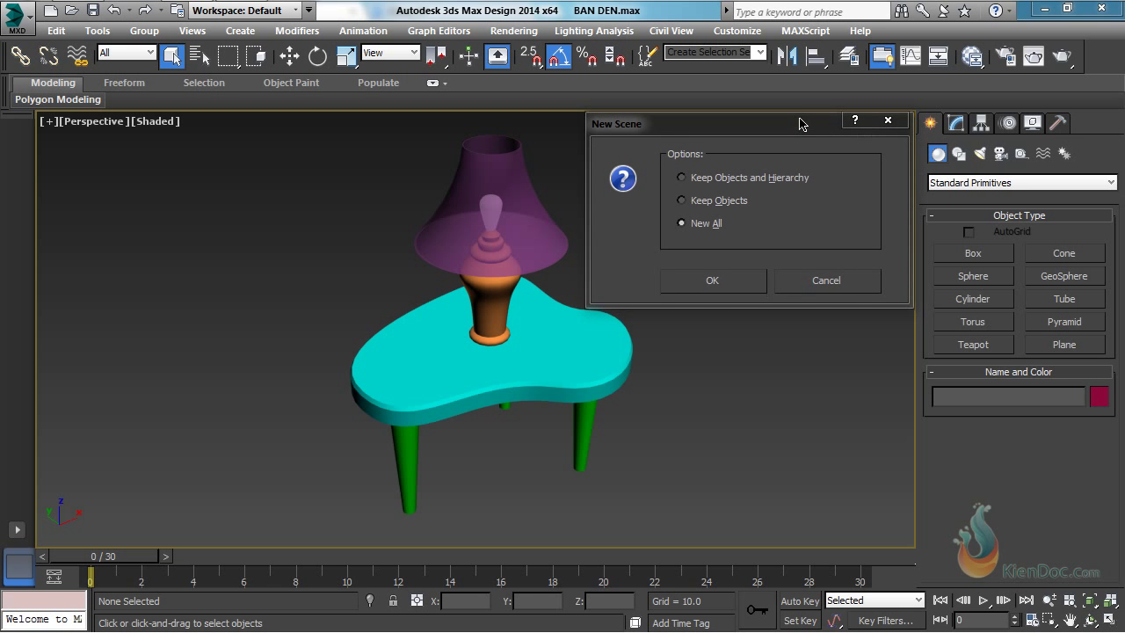
pyautogui.click(845, 287)
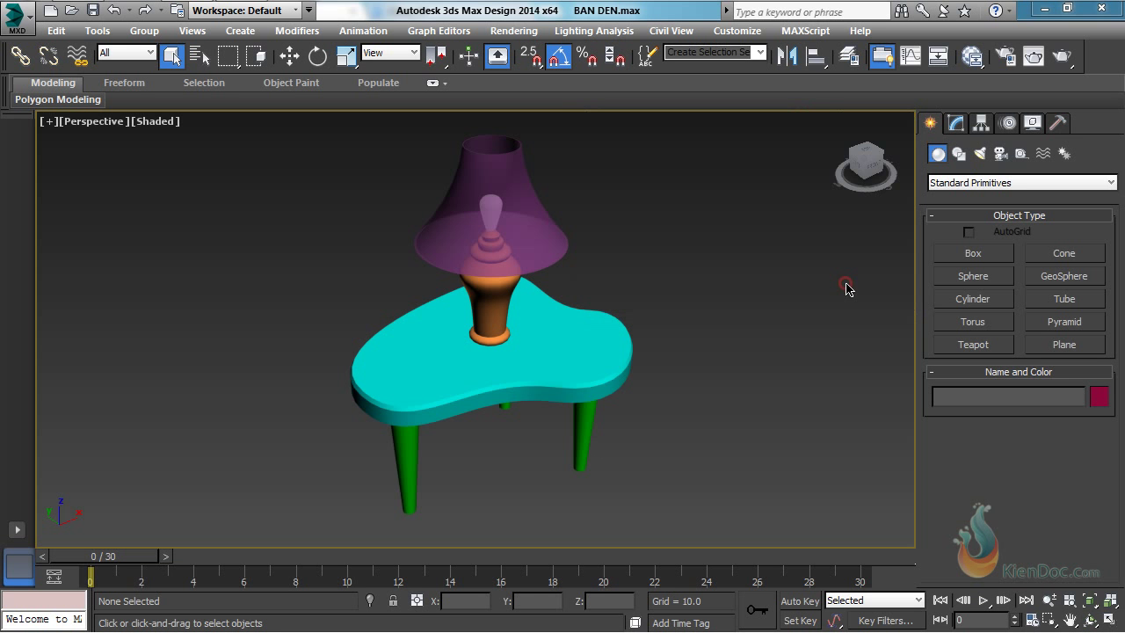
# Step: Open BAN DEN.max from the 01-START folder after previewing START.max and checking the available folders and recent locations
pyautogui.click(71, 12)
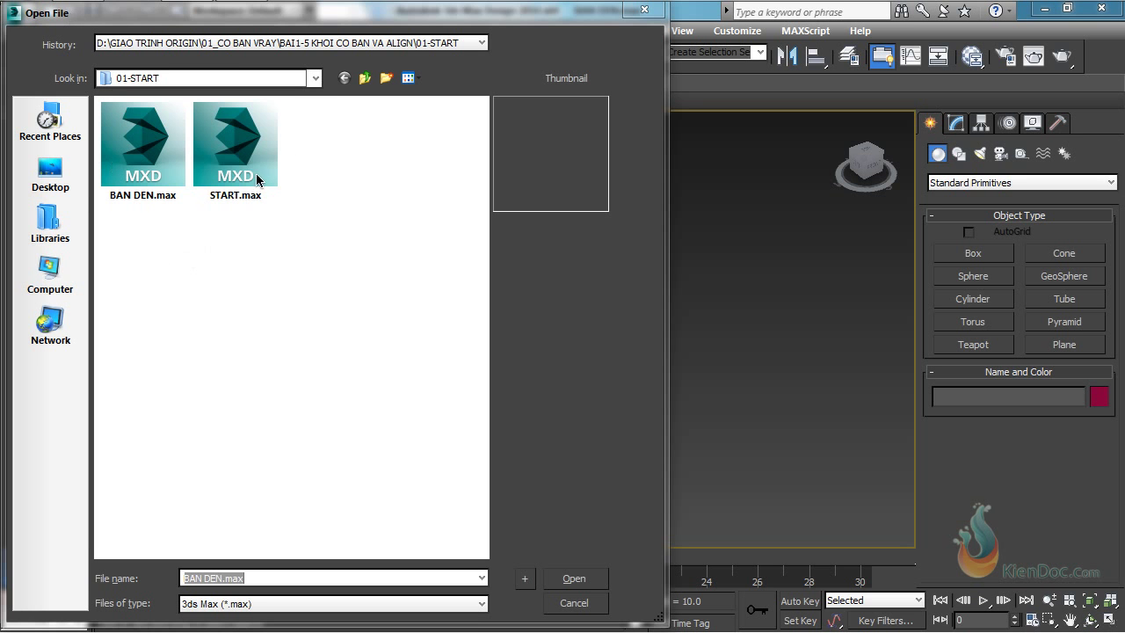
pyautogui.click(215, 159)
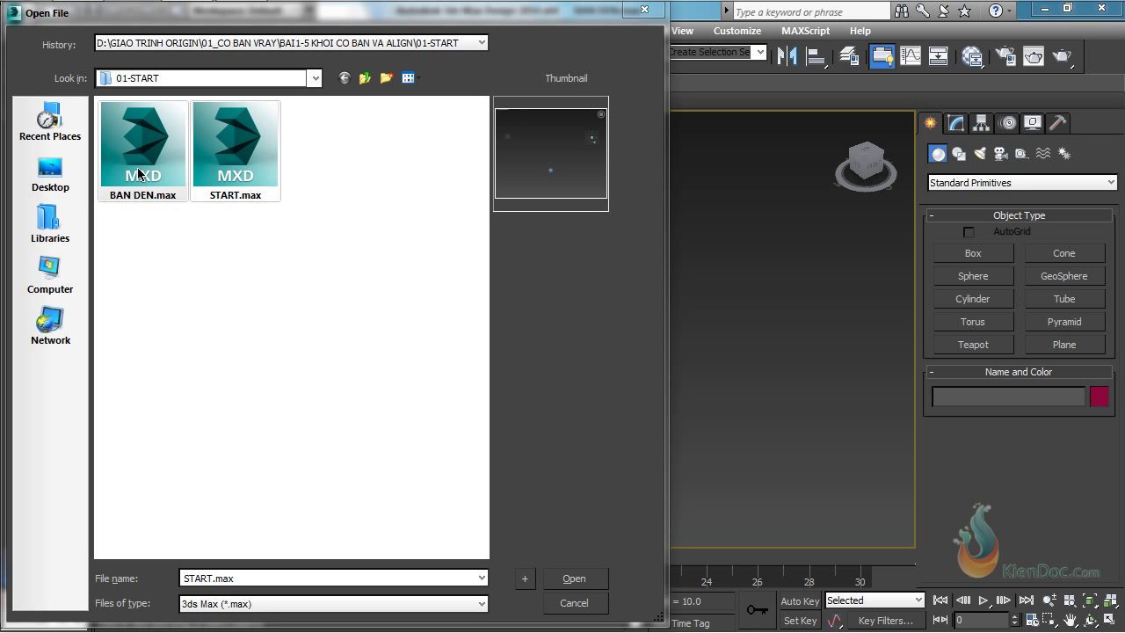
pyautogui.click(134, 161)
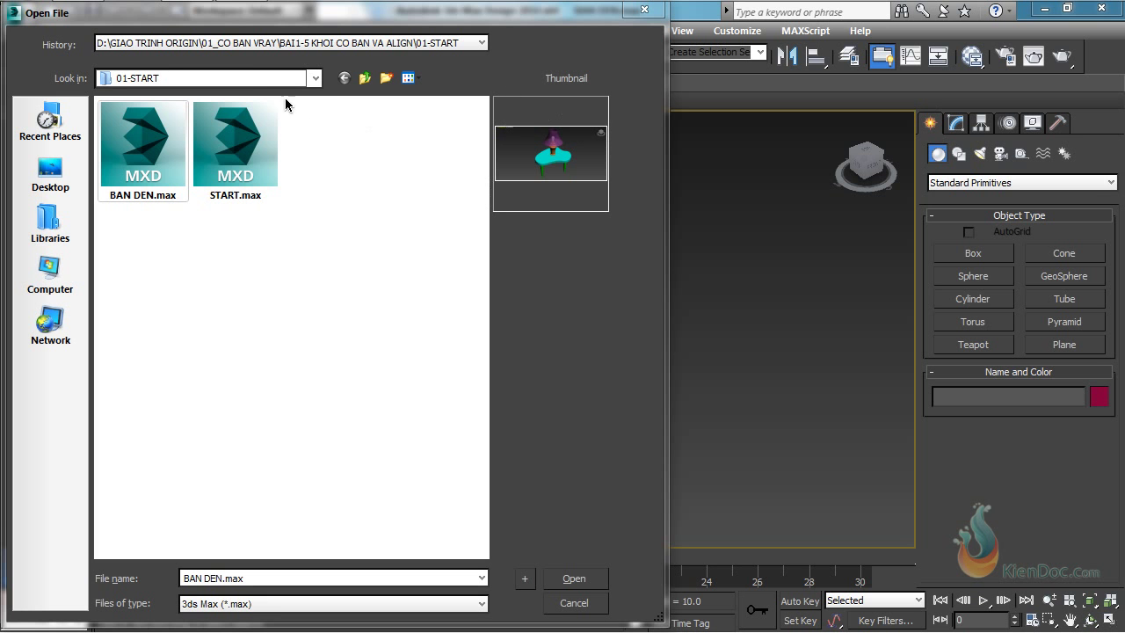
pyautogui.click(313, 80)
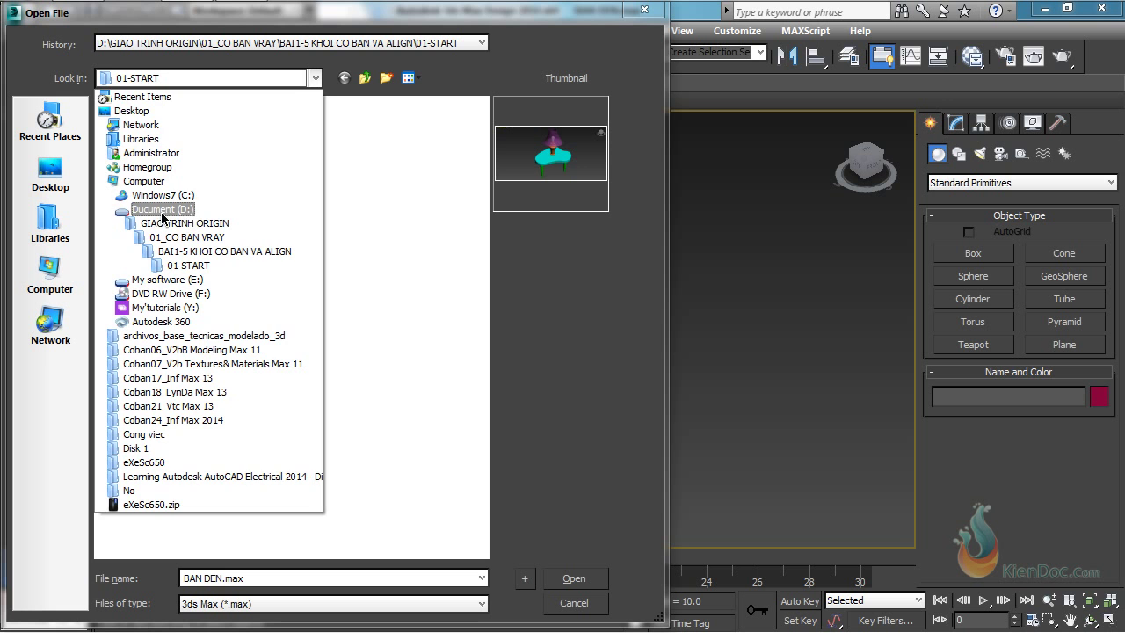
pyautogui.click(312, 80)
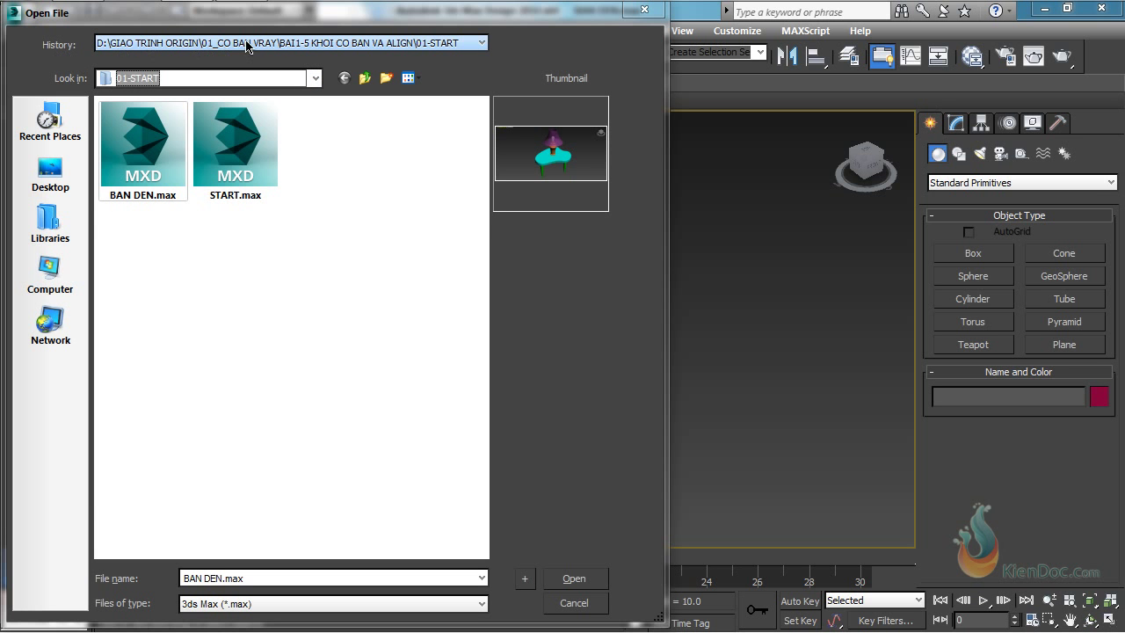
pyautogui.click(275, 46)
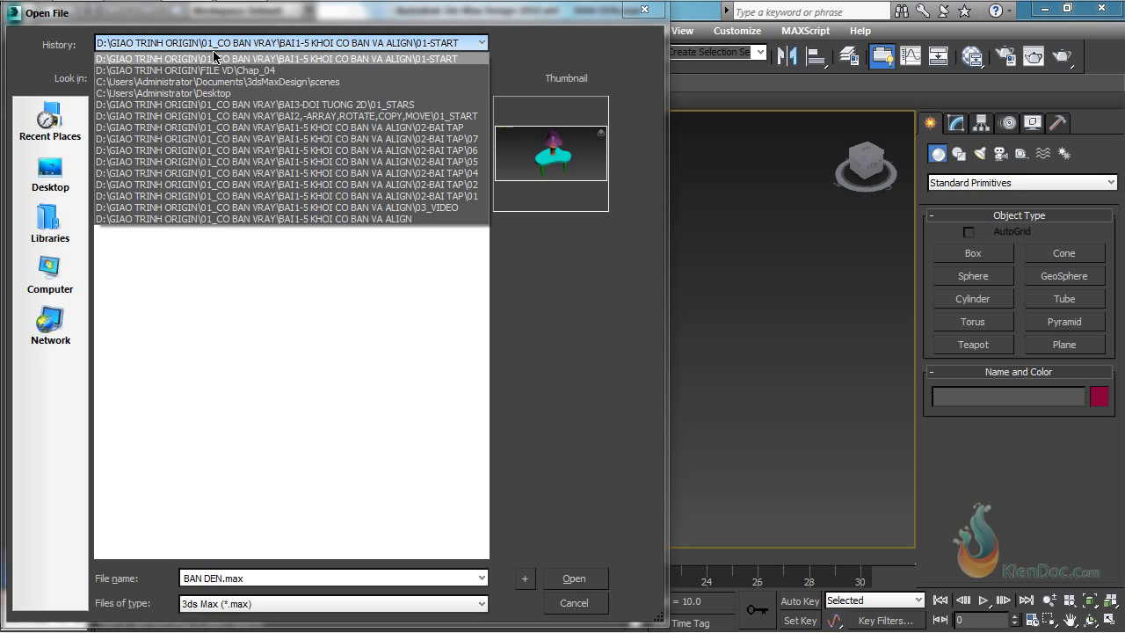
pyautogui.click(239, 43)
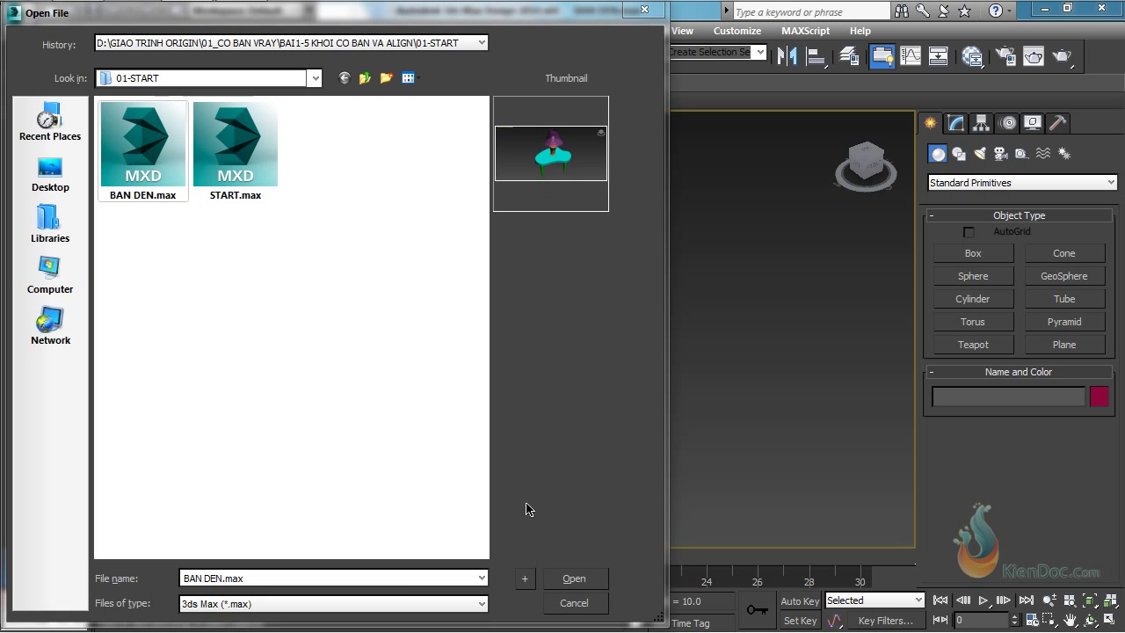
pyautogui.click(574, 584)
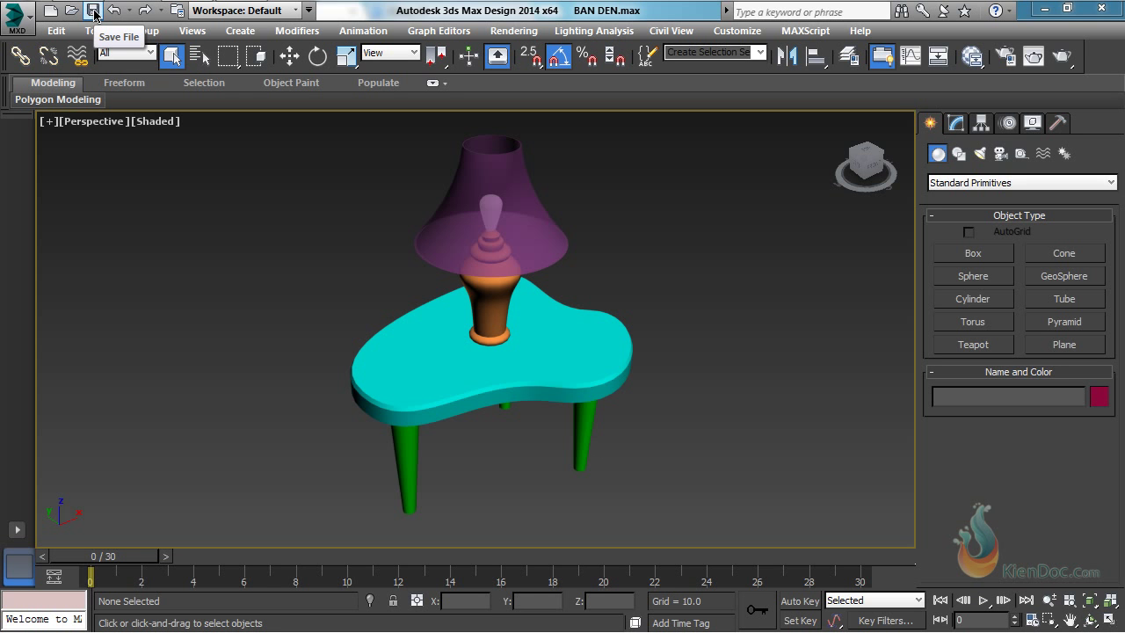
# Step: Examine the 3ds Max version formats offered when saving BAN DEN.max under another type, and leave without saving
pyautogui.click(27, 29)
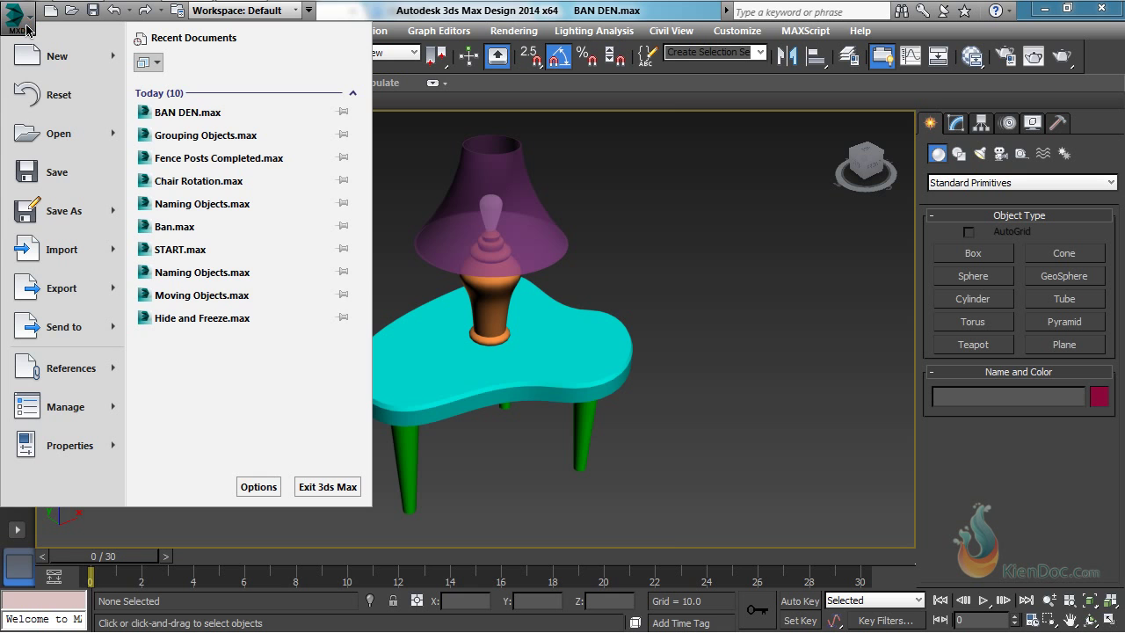
pyautogui.click(67, 211)
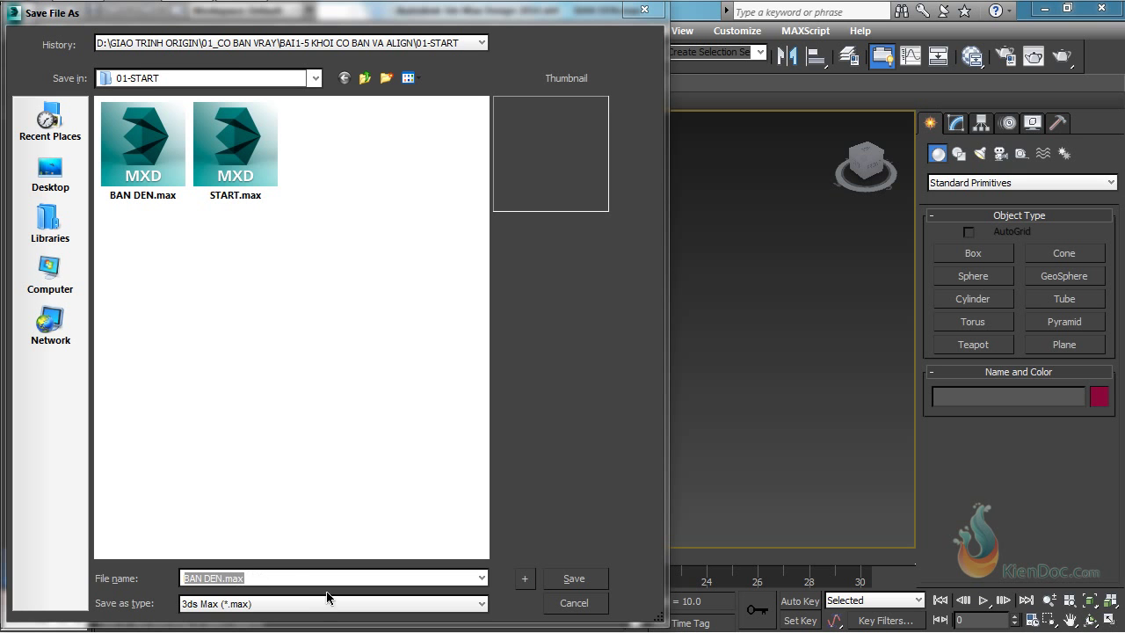
pyautogui.click(411, 605)
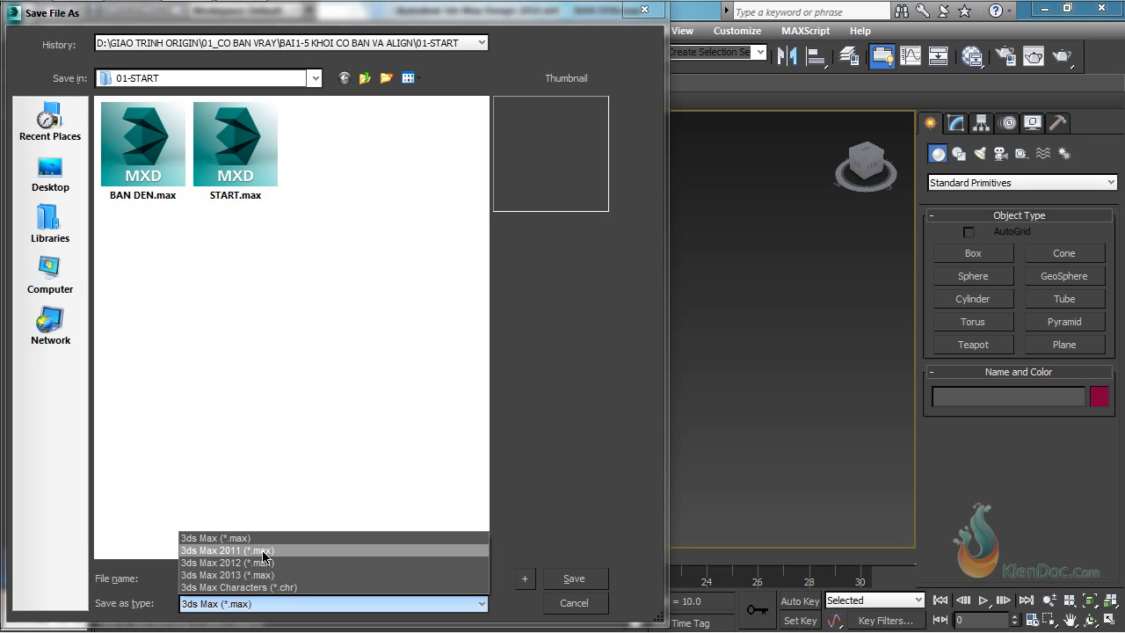
pyautogui.click(623, 492)
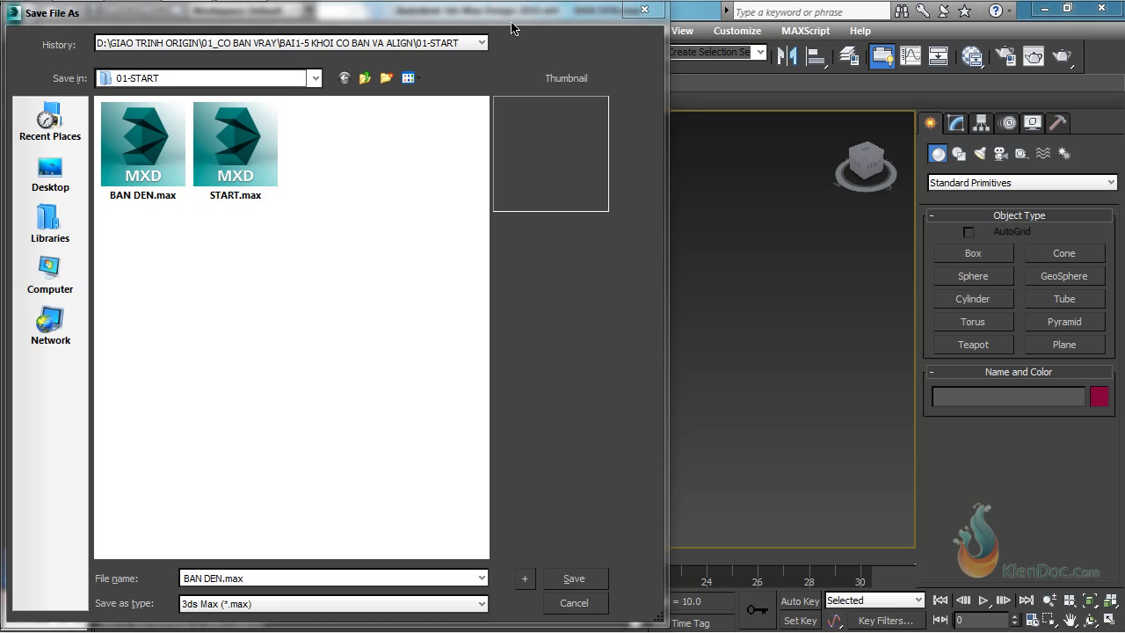
pyautogui.moveTo(515, 10)
pyautogui.mouseDown()
pyautogui.moveTo(516, 88)
pyautogui.moveTo(516, 12)
pyautogui.mouseUp()
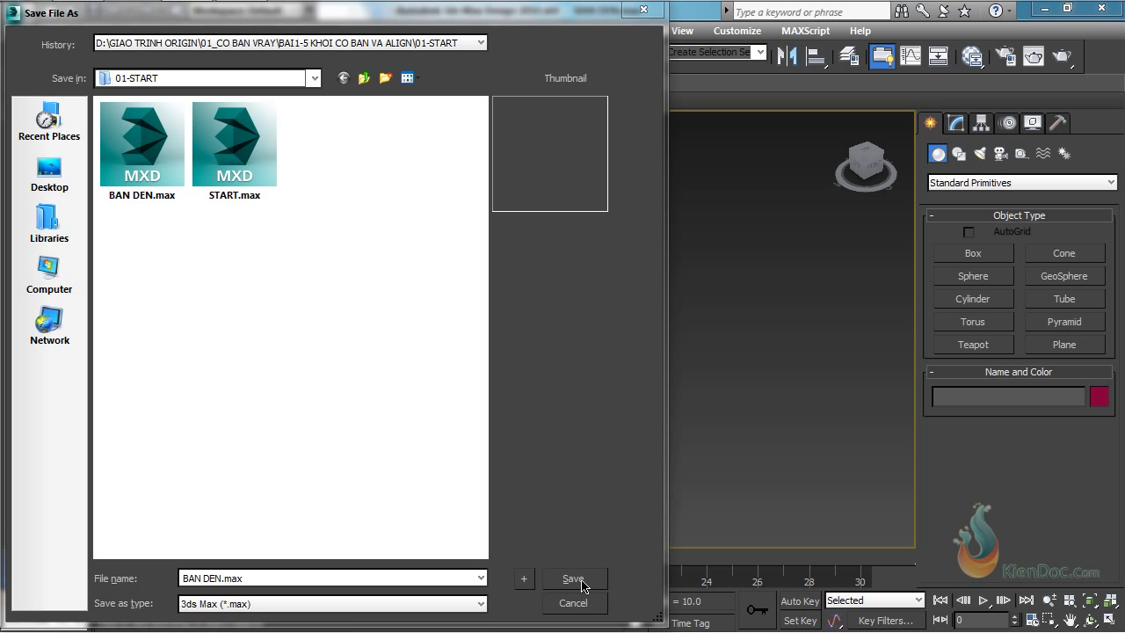
pyautogui.click(349, 605)
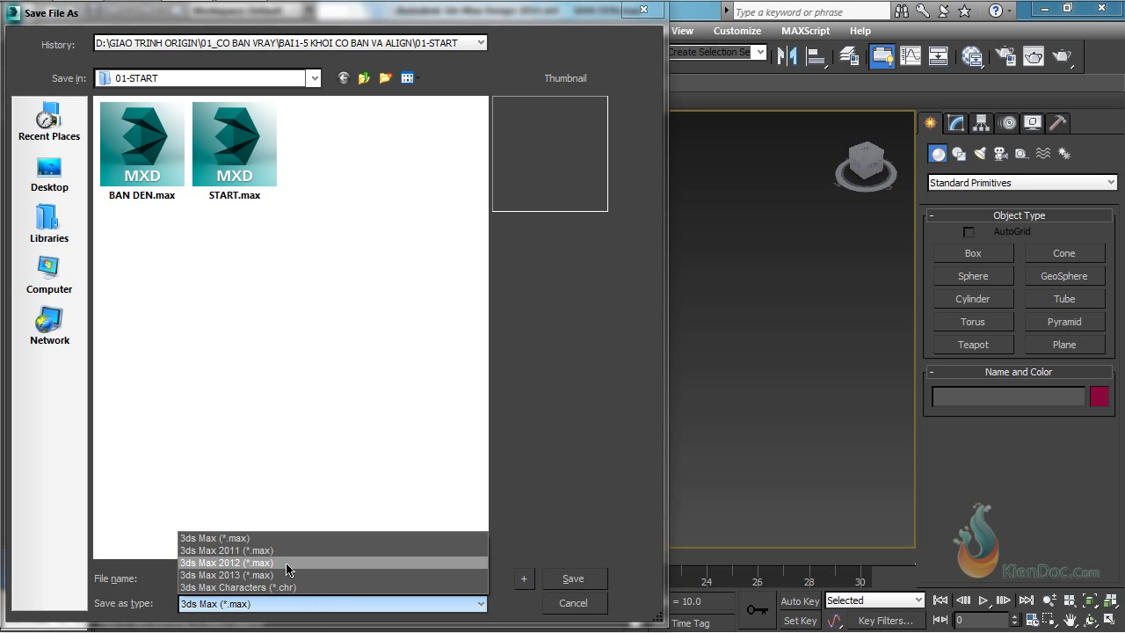
pyautogui.click(314, 606)
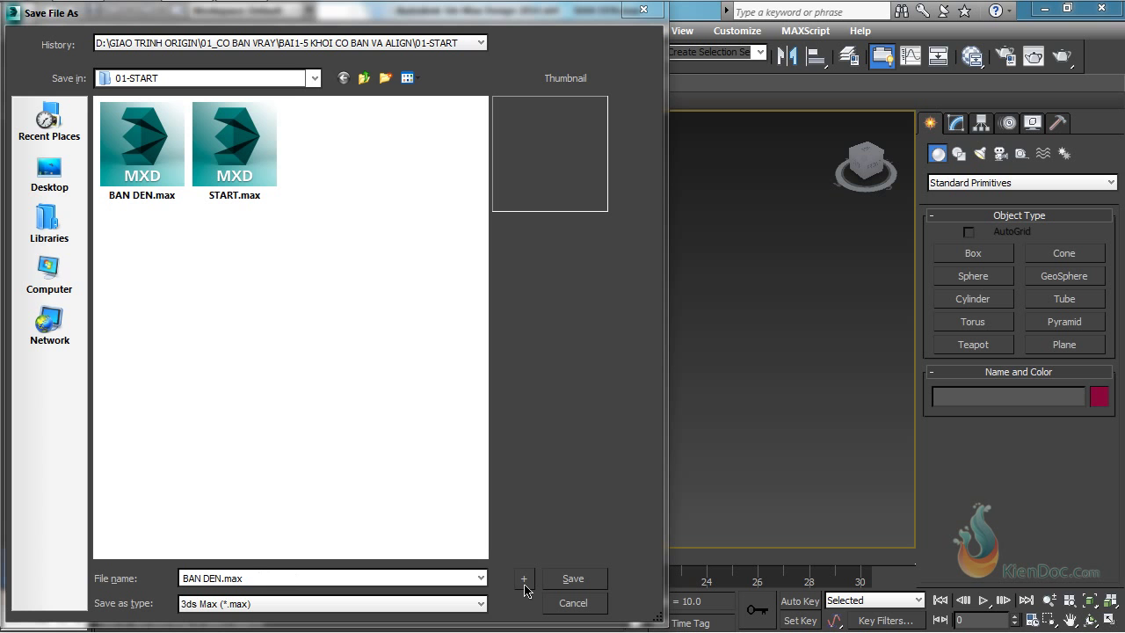
pyautogui.click(573, 603)
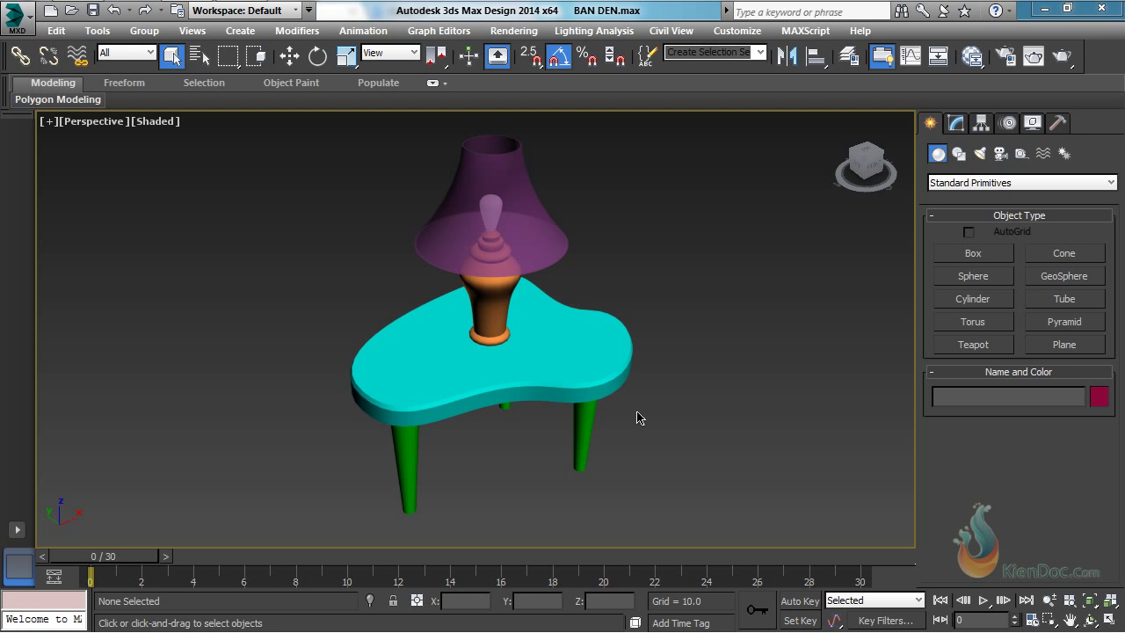
pyautogui.click(139, 35)
pyautogui.press('Right')
pyautogui.press('Right')
pyautogui.press('Right')
pyautogui.press('Right')
pyautogui.press('Right')
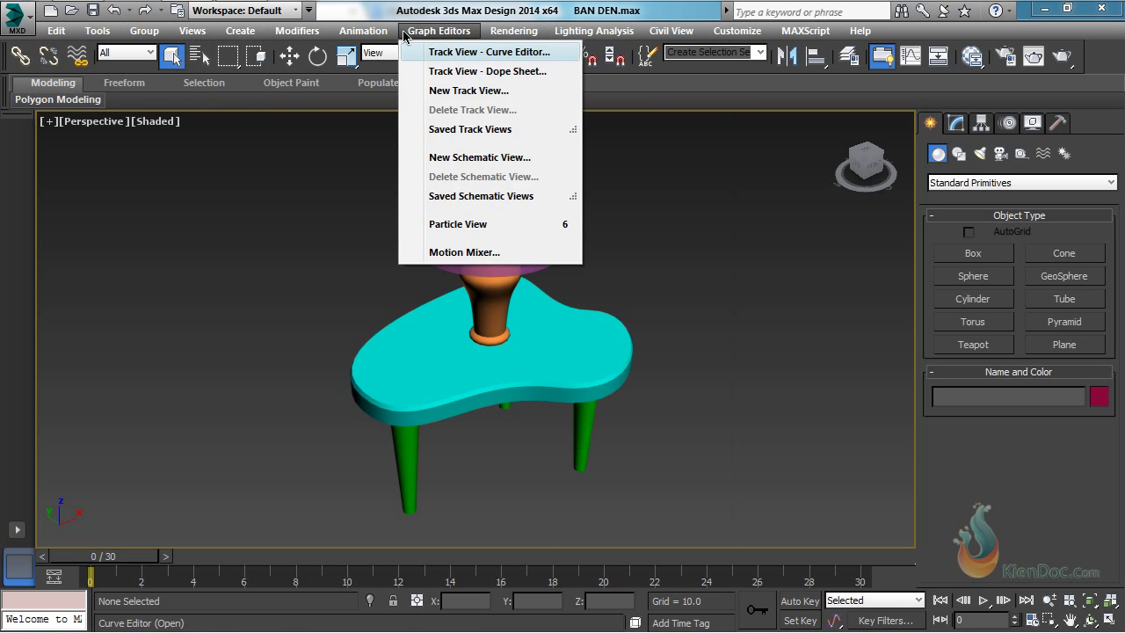
pyautogui.press('Left')
pyautogui.click(163, 111)
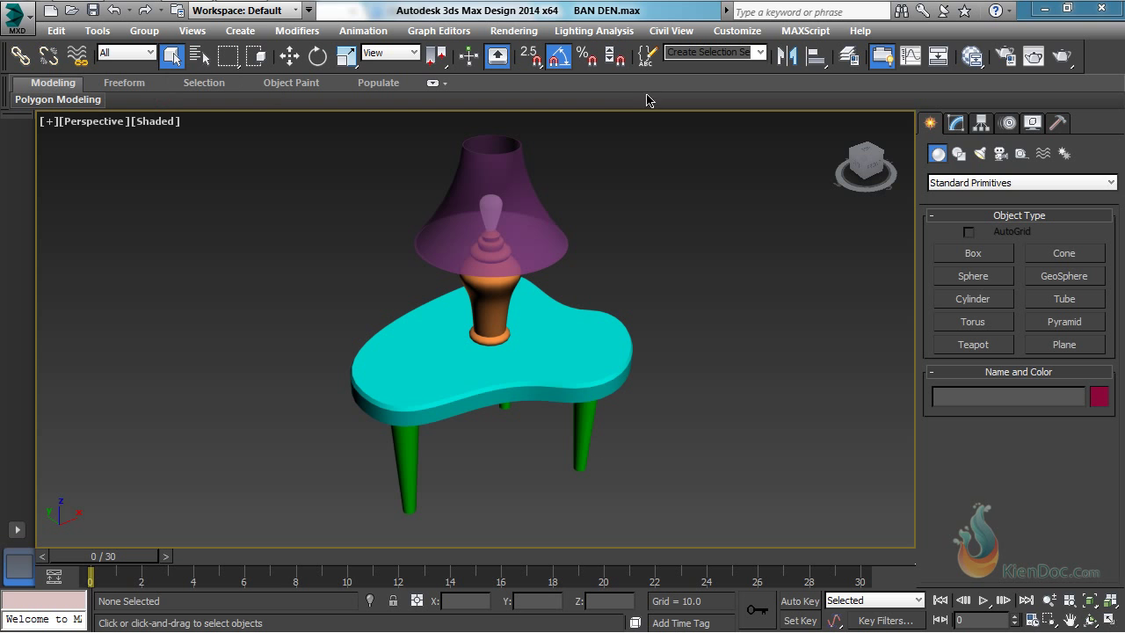